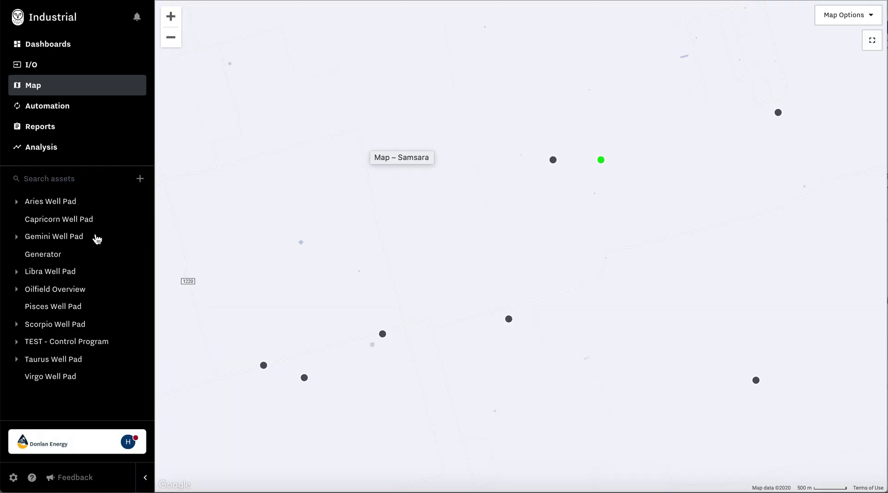
# Create a new assets report and name it "Name Asset Report".
pyautogui.click(41, 127)
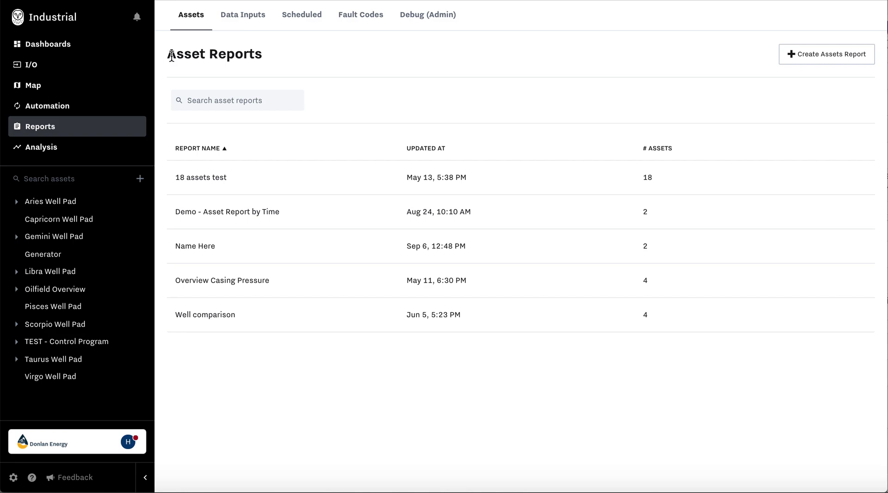
pyautogui.click(829, 55)
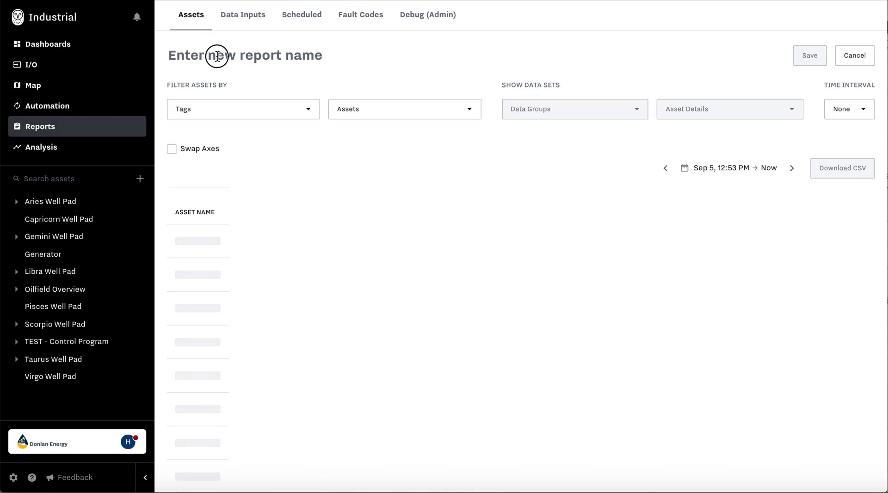
pyautogui.click(217, 56)
pyautogui.write('Name Asset')
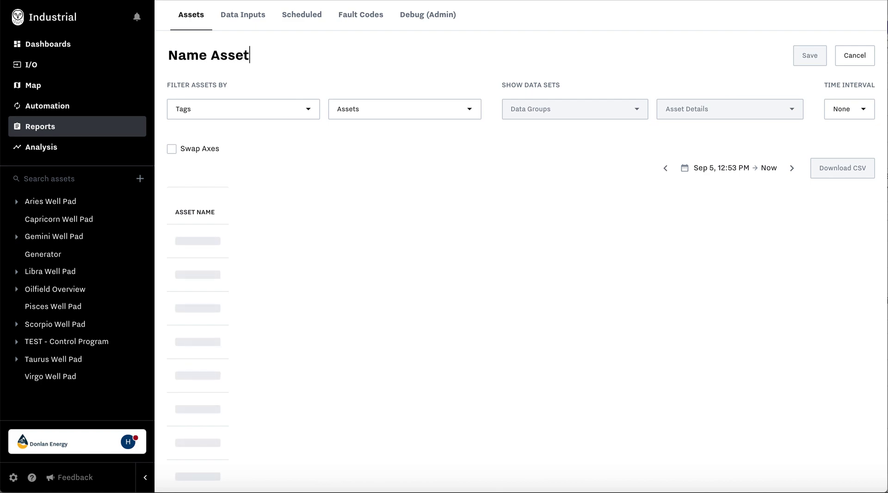
pyautogui.write(' Report')
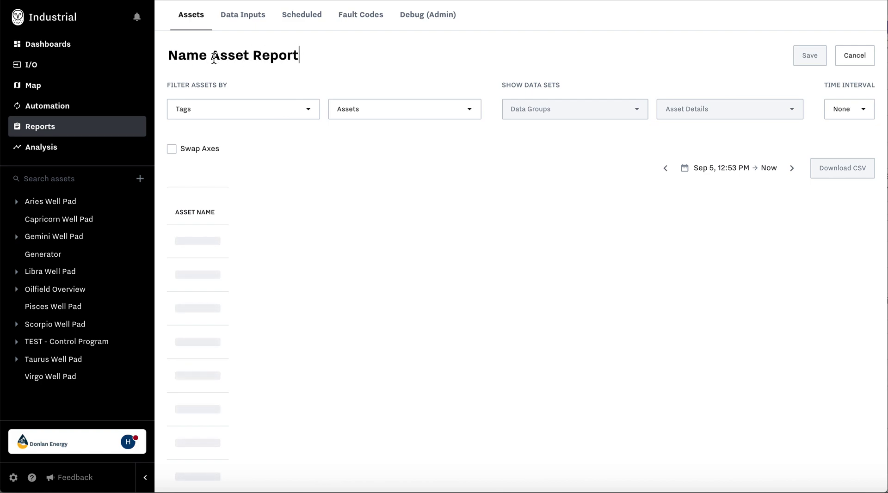
# Search the report's asset tag filter for "tes".
pyautogui.click(234, 109)
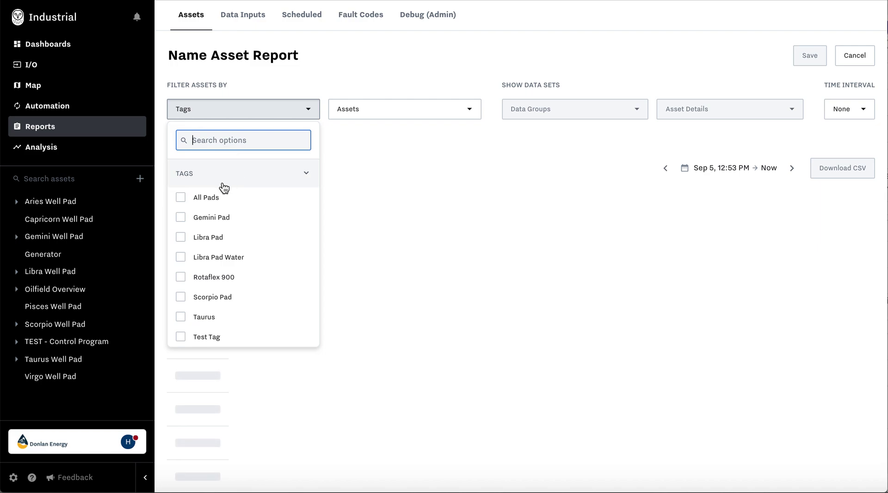
pyautogui.scroll(-1, 223, 186)
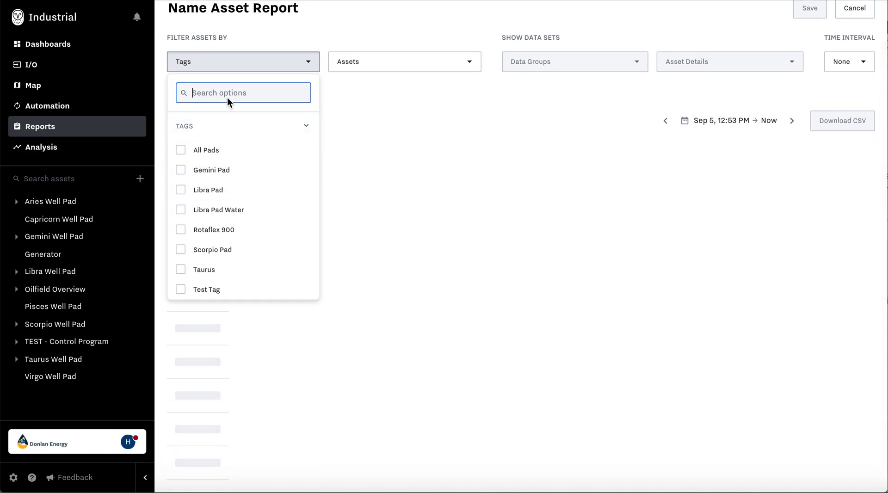
pyautogui.write('tes')
pyautogui.click(301, 93)
# Filter the report to the Gemini Dehydrator, Gemini Heater treater and Gemini Pump Jack 1 assets.
pyautogui.click(364, 68)
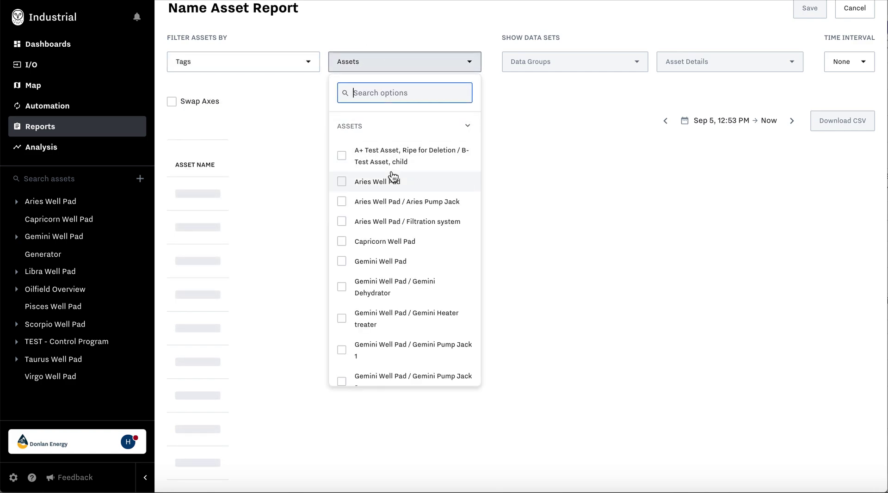
pyautogui.write('gemin')
pyautogui.click(372, 180)
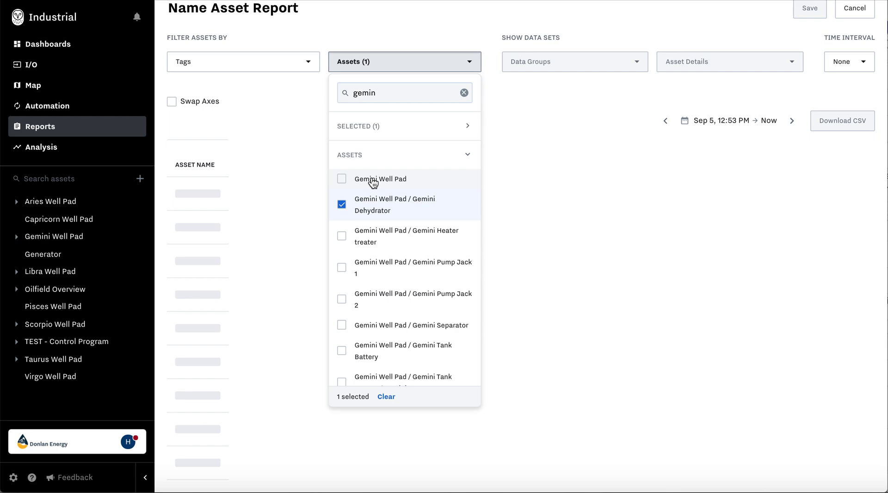
pyautogui.click(360, 234)
pyautogui.click(360, 266)
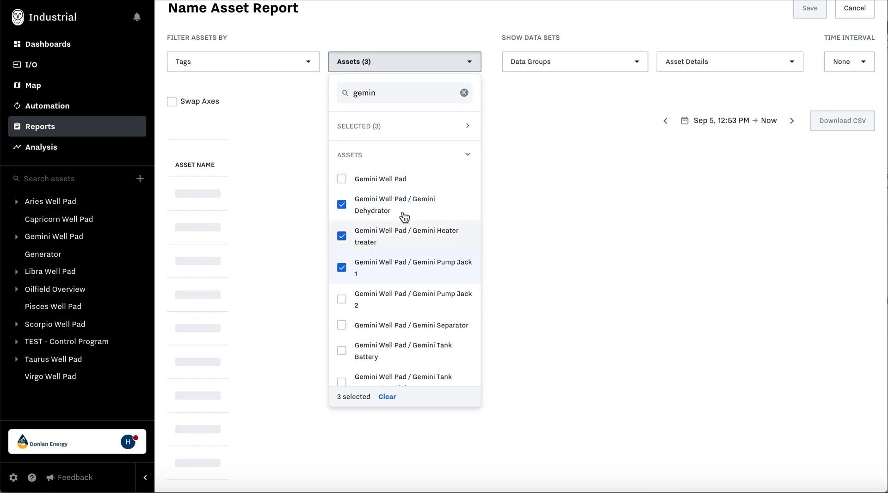
# Add the Casing Pressure data group and extend the report name to "Name Asset Report - Casing Pressure".
pyautogui.click(526, 67)
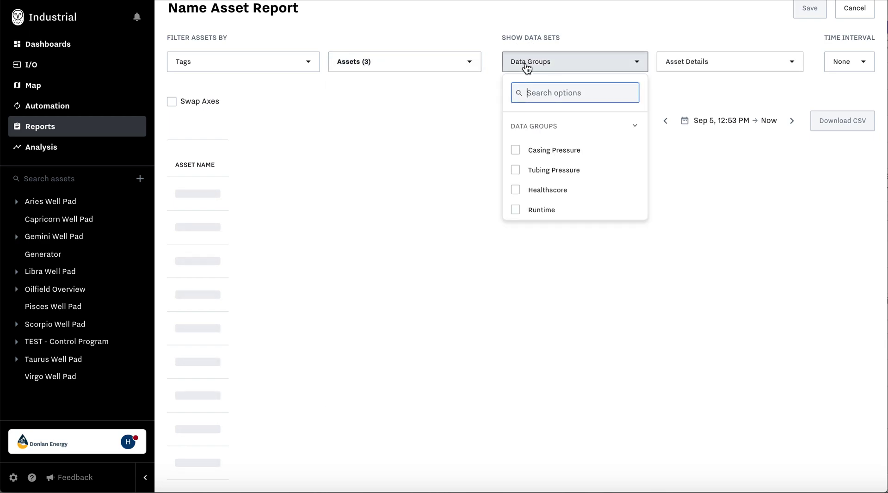
pyautogui.click(538, 152)
pyautogui.scroll(1, 365, 30)
pyautogui.click(368, 48)
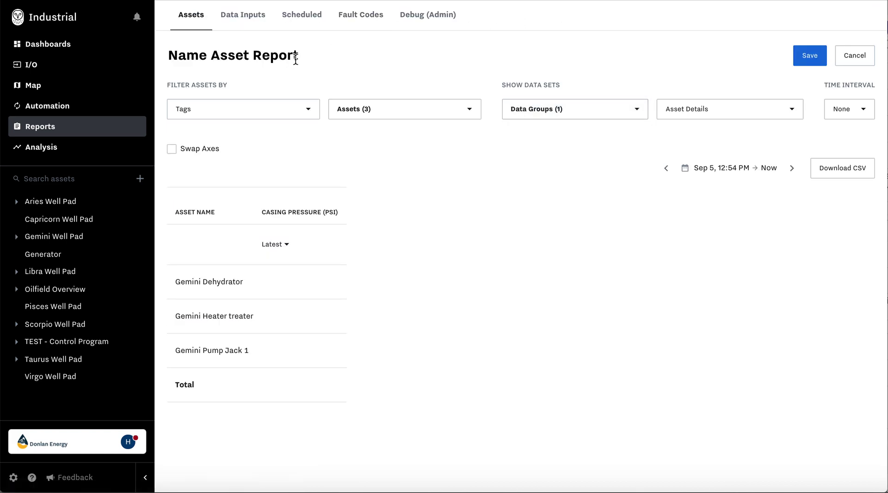
pyautogui.write('Casing Pressure')
# Review the available asset detail fields and time interval options for the report.
pyautogui.click(698, 111)
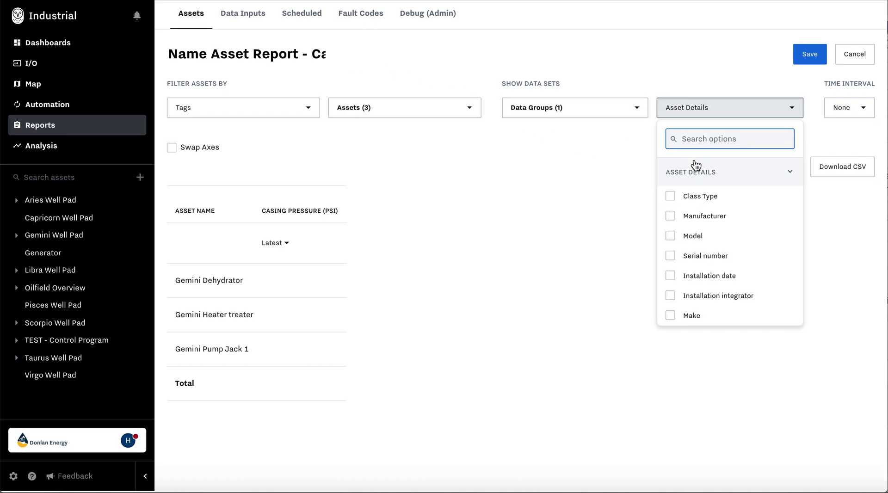
pyautogui.click(775, 72)
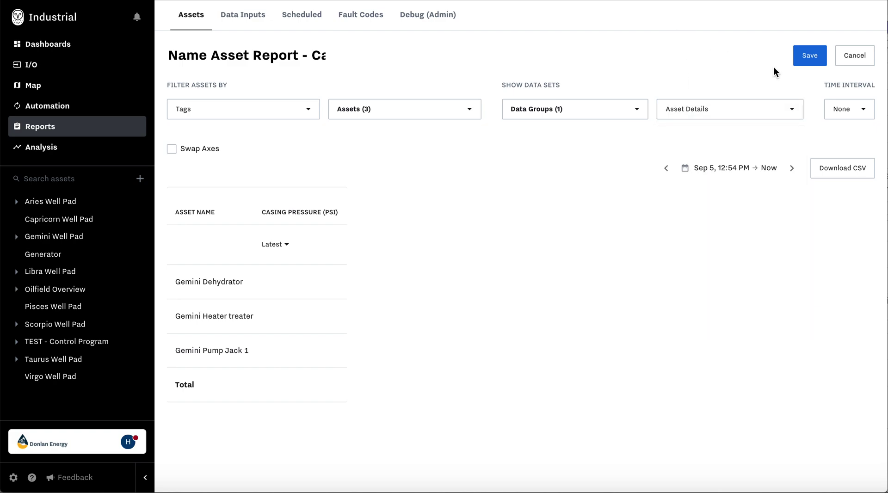
pyautogui.click(850, 113)
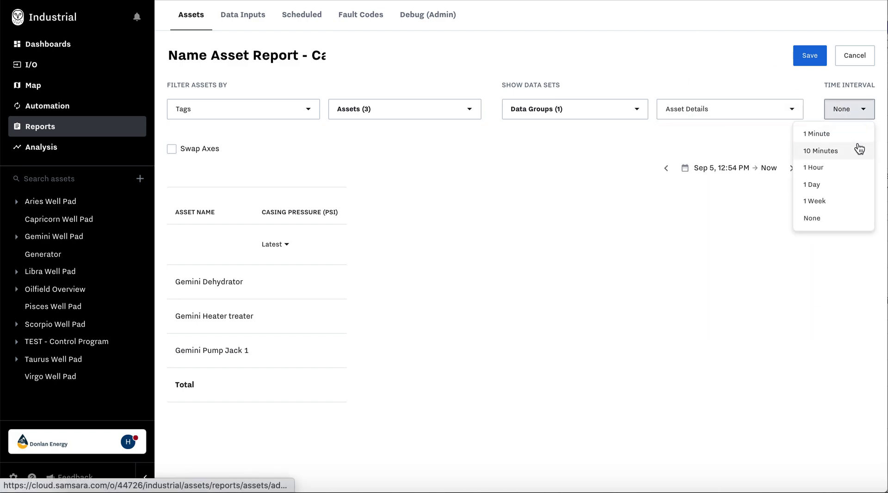
pyautogui.click(756, 61)
# Set the report period from September 3, 2020 12:00 AM to September 5, 2020 11:59 PM.
pyautogui.click(727, 168)
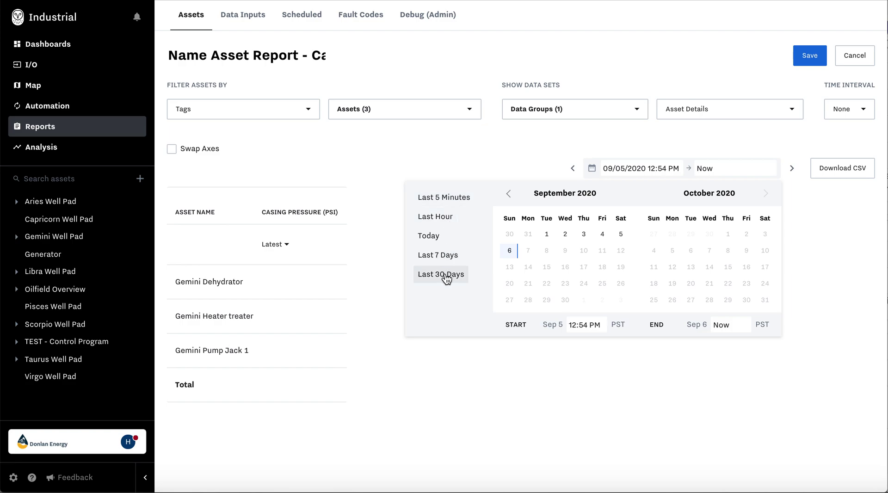
pyautogui.click(583, 233)
pyautogui.click(622, 235)
pyautogui.click(714, 172)
pyautogui.click(589, 323)
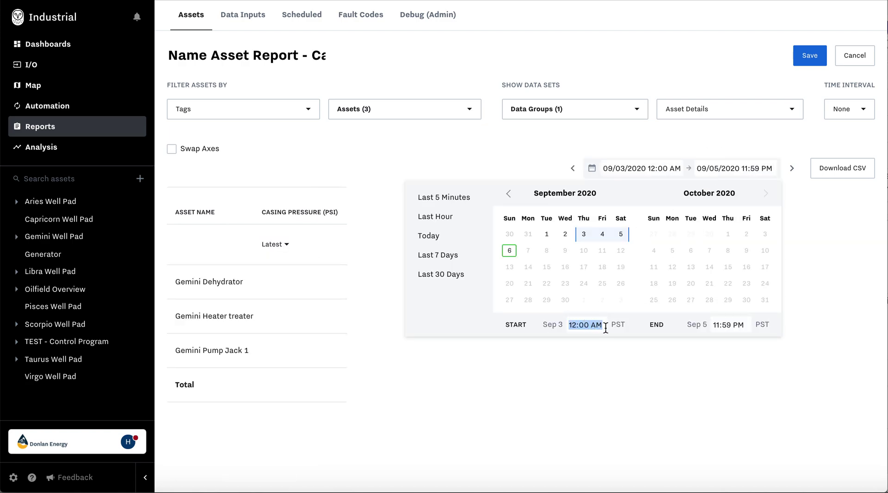
pyautogui.press('Escape')
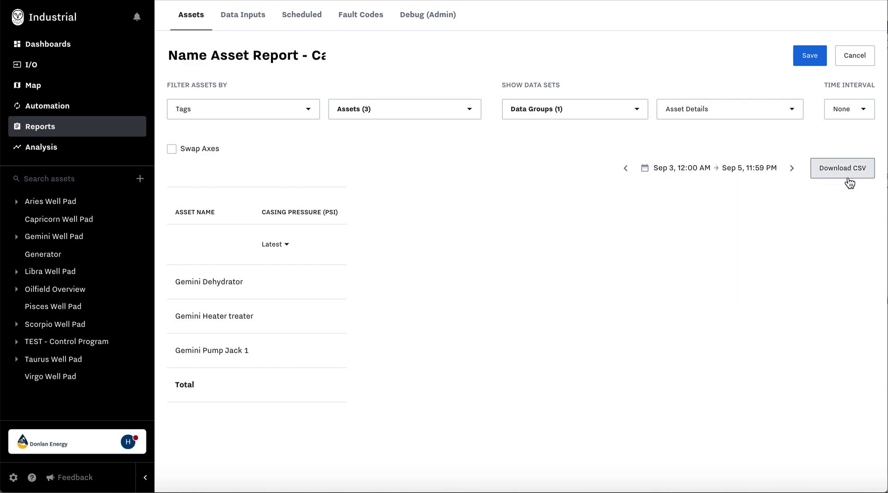
# Download the casing pressure report as CSV and save the report.
pyautogui.click(847, 175)
pyautogui.click(809, 56)
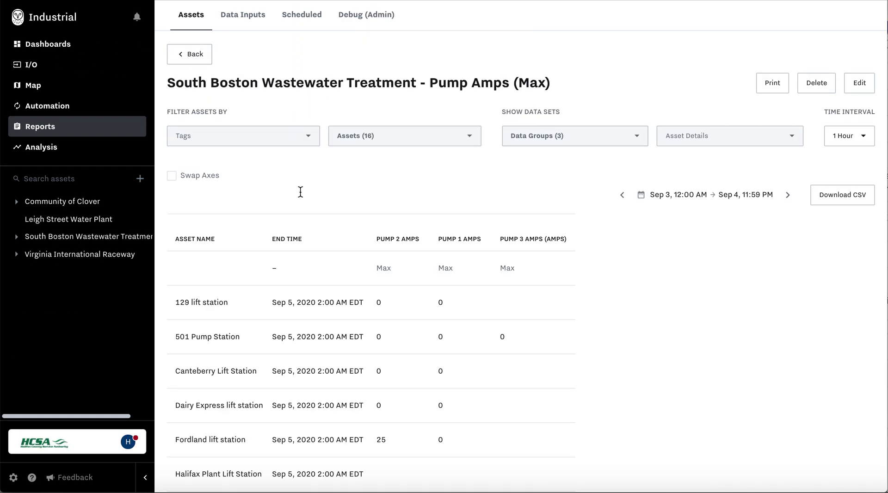
# Open the South Boston Wastewater Treatment pump amps report for editing and examine its asset selection by searching for "south".
pyautogui.scroll(-1, 288, 311)
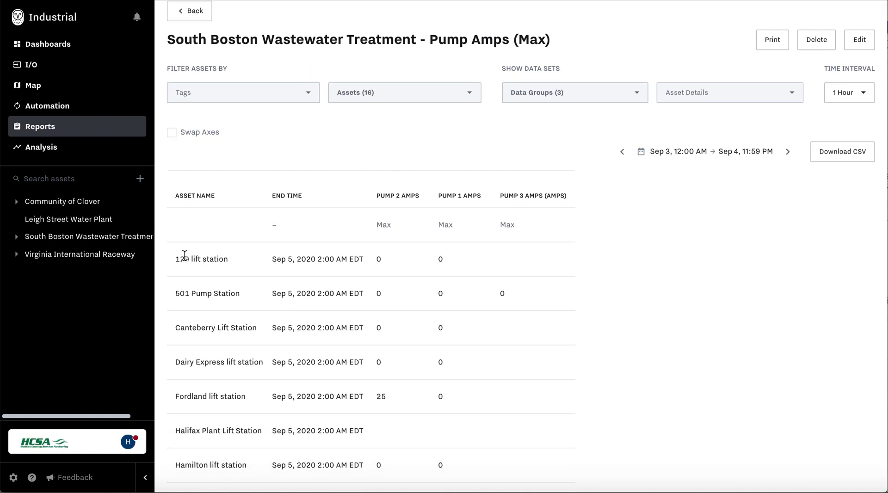
pyautogui.tripleClick(184, 256)
pyautogui.click(303, 130)
pyautogui.scroll(-1, 342, 214)
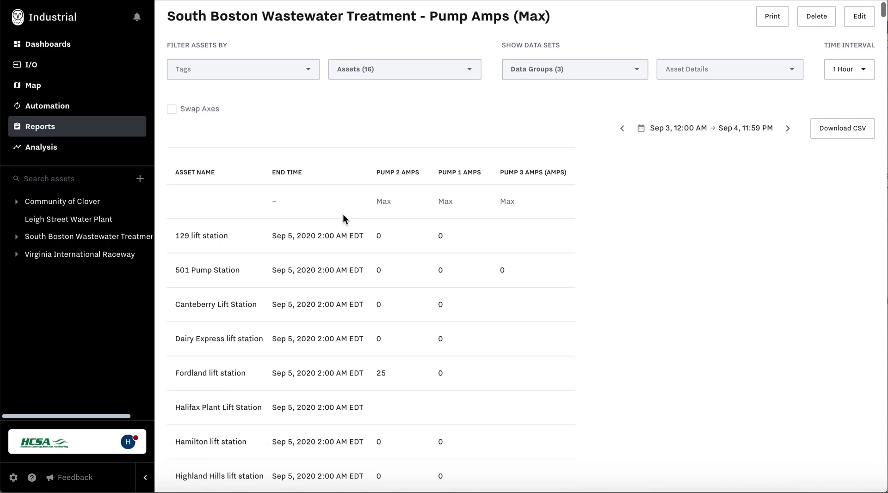
pyautogui.click(857, 18)
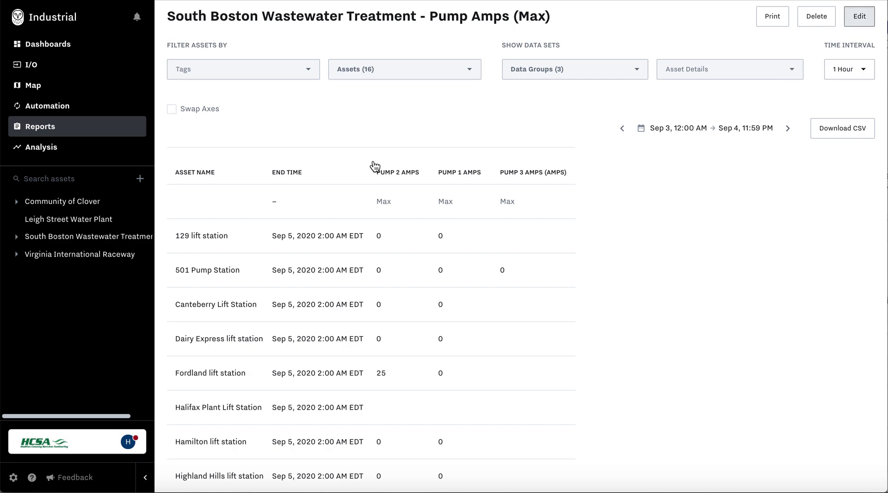
pyautogui.click(373, 70)
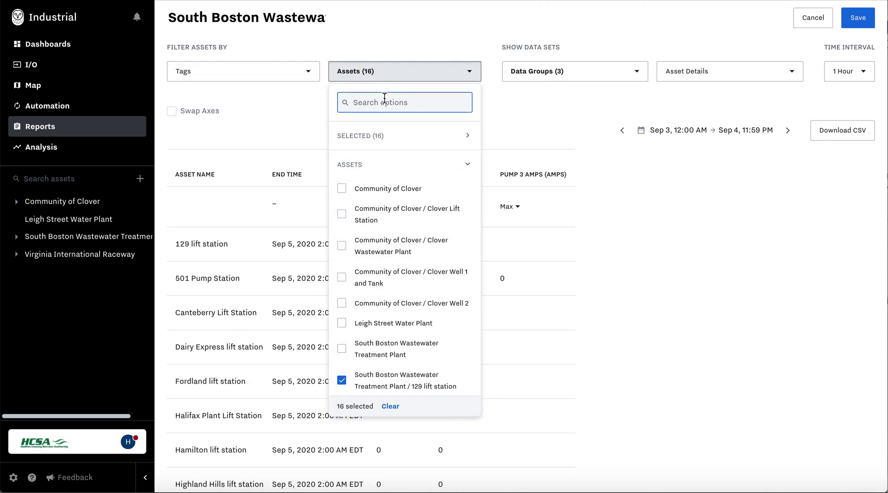
pyautogui.write('south')
pyautogui.scroll(-2, 369, 217)
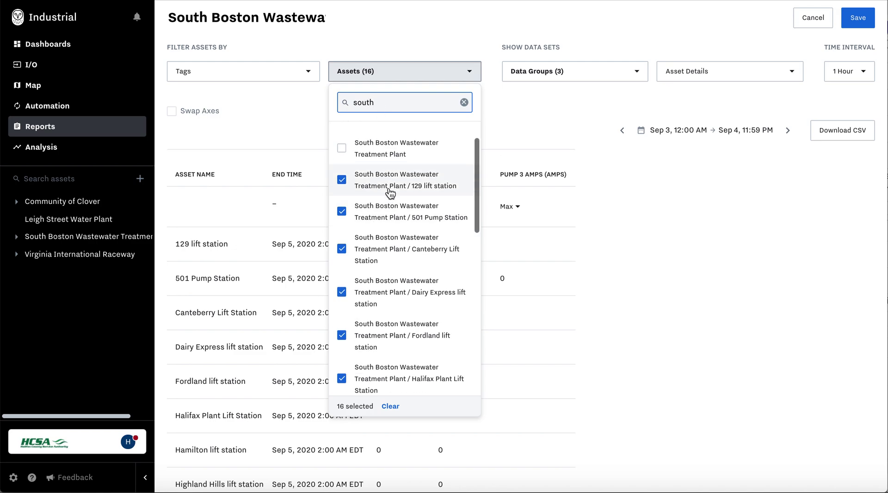
pyautogui.scroll(-10, 391, 192)
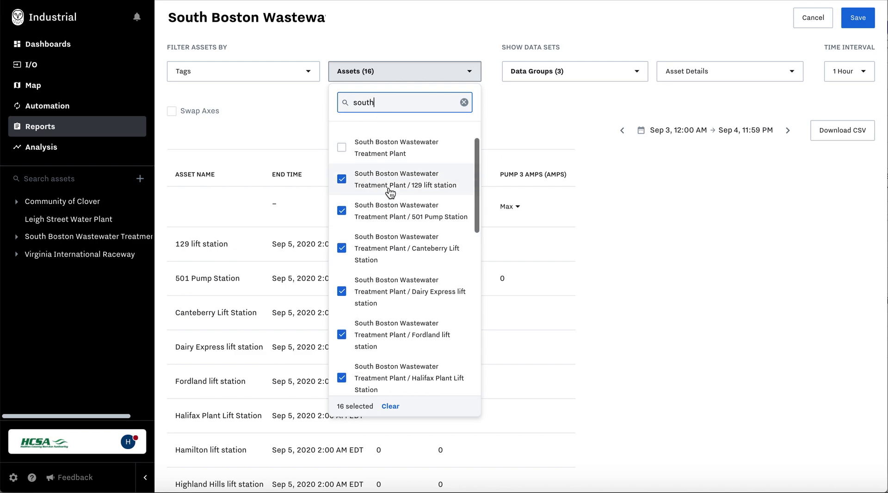
pyautogui.click(545, 106)
# Examine the data groups selected for the pump amps report and read through its full name.
pyautogui.click(557, 74)
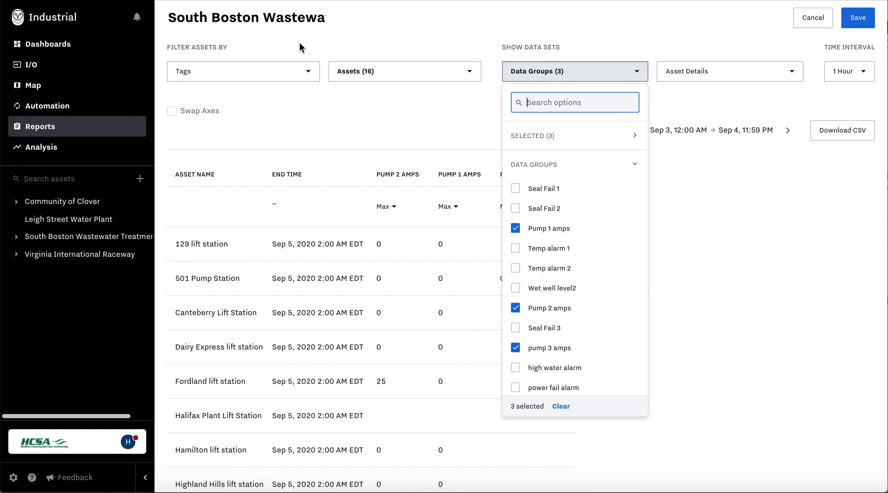
pyautogui.click(303, 22)
pyautogui.press('Right')
pyautogui.press('Right')
pyautogui.press('Right')
pyautogui.press('Right')
pyautogui.press('Right')
pyautogui.press('Right')
pyautogui.press('Right')
pyautogui.press('Right')
pyautogui.press('Right')
pyautogui.press('Right')
pyautogui.press('Right')
pyautogui.press('Right')
pyautogui.press('Right')
pyautogui.press('Right')
pyautogui.press('Right')
pyautogui.press('Right')
pyautogui.press('Right')
pyautogui.press('Right')
pyautogui.press('Right')
pyautogui.press('Right')
pyautogui.press('Right')
pyautogui.press('Right')
pyautogui.press('Right')
pyautogui.press('Right')
pyautogui.press('Right')
pyautogui.press('Right')
pyautogui.press('Right')
pyautogui.press('Right')
pyautogui.press('Right')
pyautogui.press('Right')
pyautogui.press('Right')
pyautogui.click(549, 75)
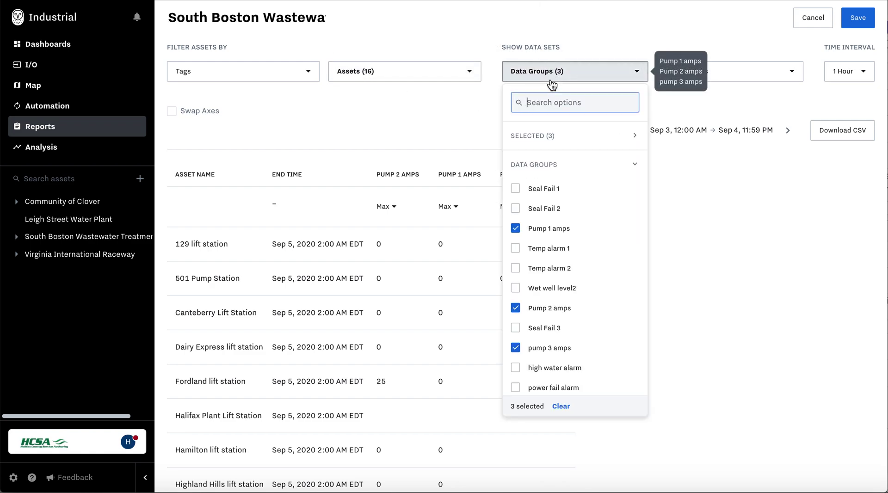
pyautogui.click(472, 134)
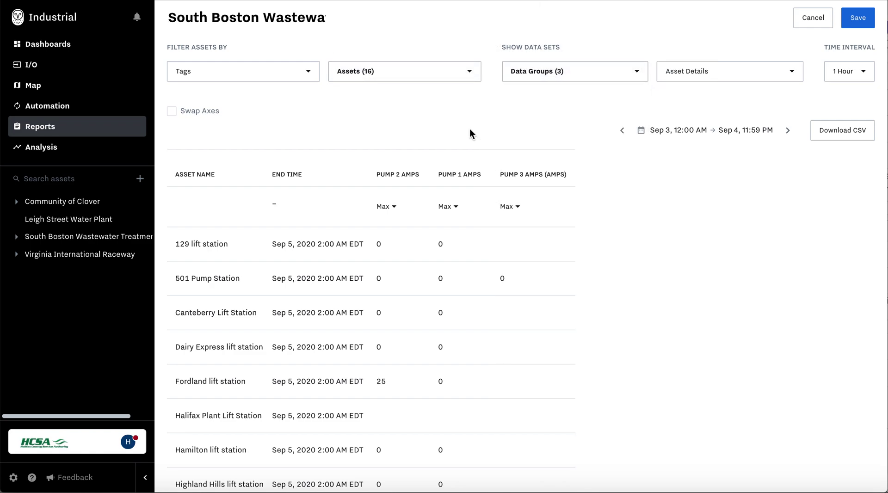
# Review the aggregation options for Pump 2 Amps and the asset detail options.
pyautogui.click(391, 211)
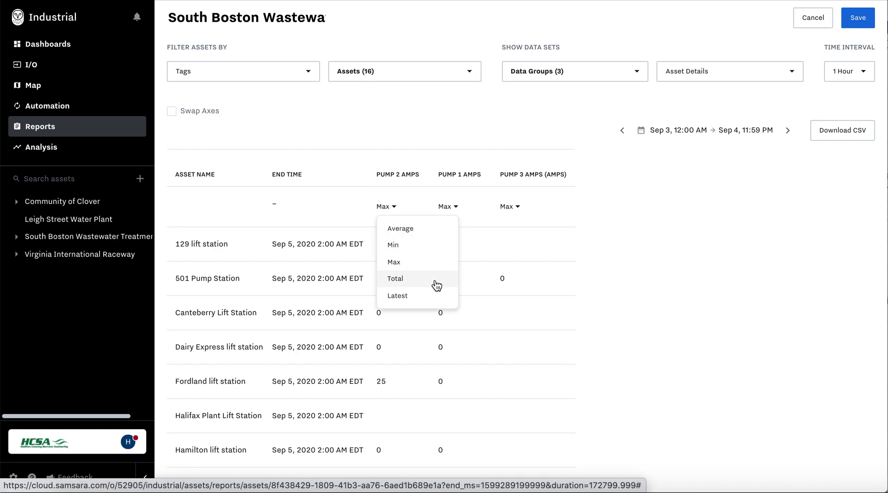
pyautogui.click(699, 77)
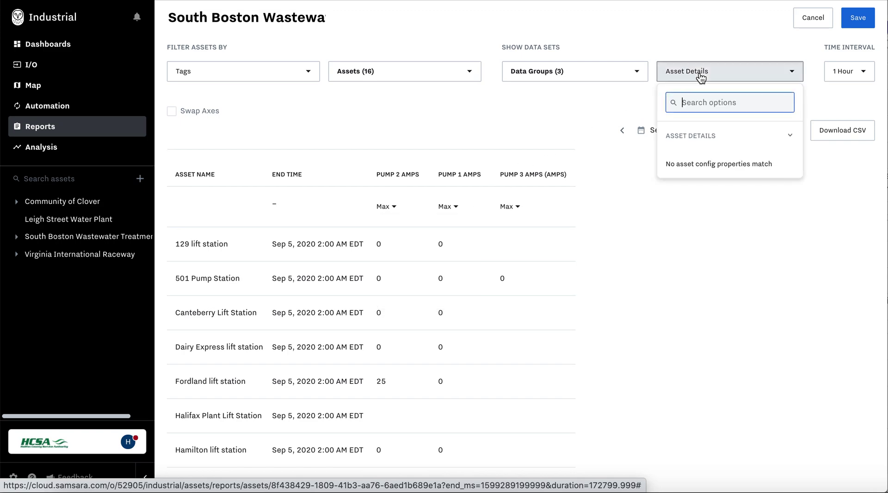
pyautogui.click(584, 109)
# Set the pump amps report period from September 2, 2020 12:00 AM to September 4, 2020 11:59 PM and save the report.
pyautogui.click(678, 129)
pyautogui.click(565, 197)
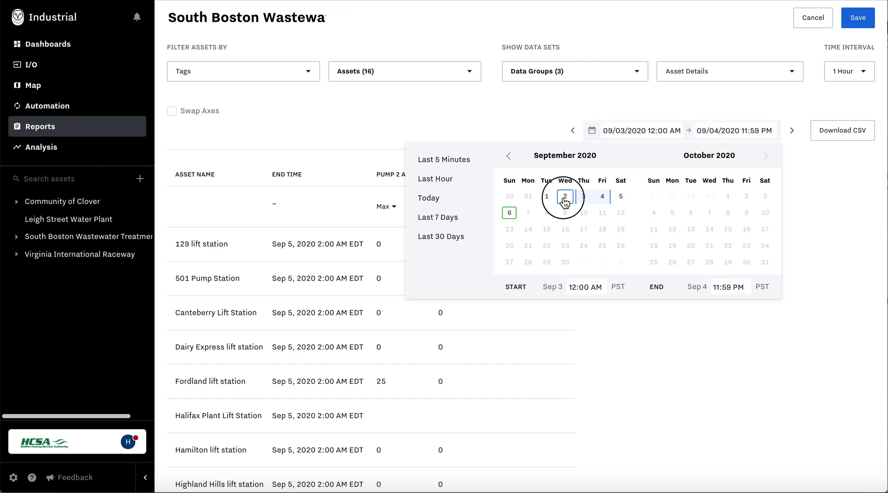
pyautogui.click(602, 197)
pyautogui.click(742, 92)
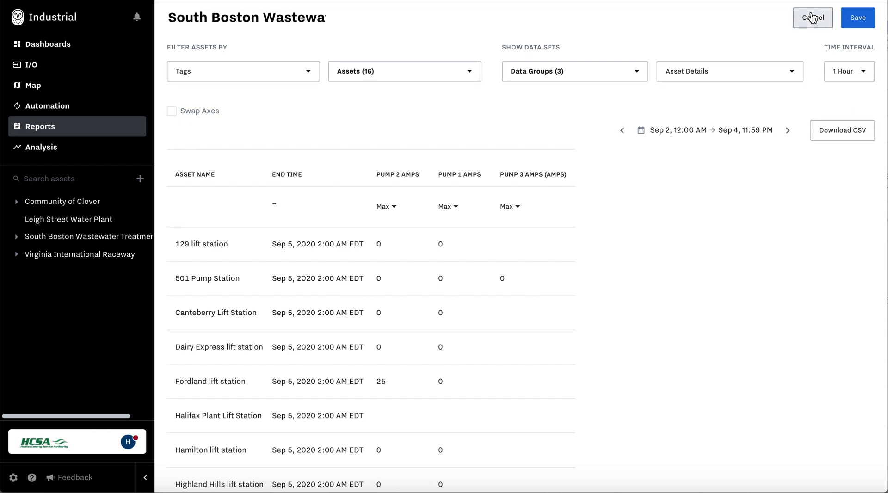
pyautogui.click(856, 23)
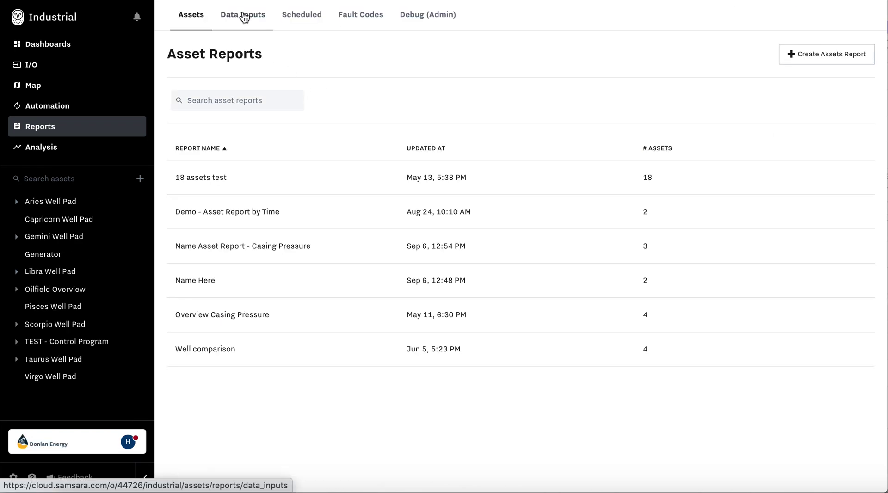
# Create a new data inputs report and name it "Data Input Example".
pyautogui.click(244, 17)
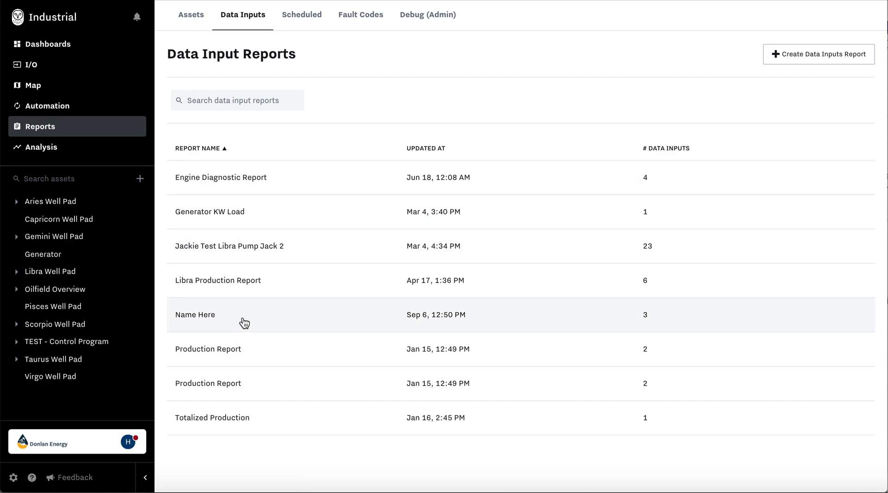
pyautogui.click(832, 55)
pyautogui.click(238, 77)
pyautogui.write('Data Input Example')
# Find the temperature data inputs with "temp", add "1 - Plant - Average Temp" and "Average Temp" to the report, and check the interval options.
pyautogui.click(197, 133)
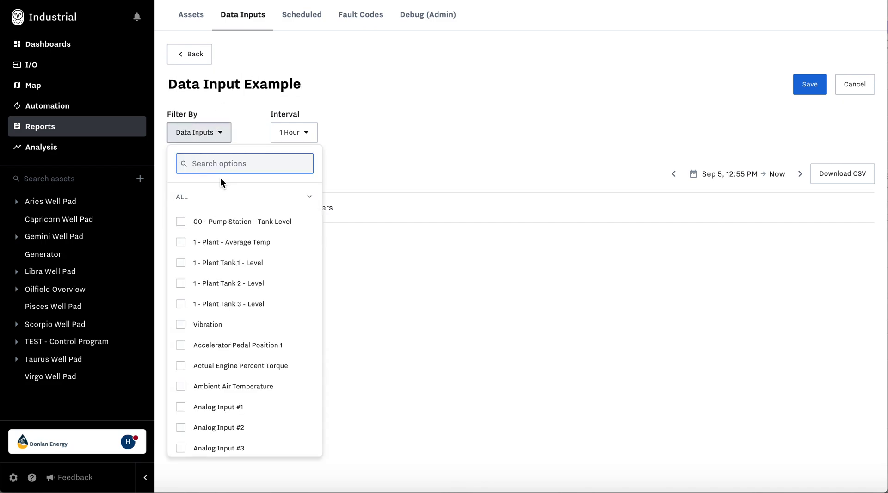
pyautogui.write('temp')
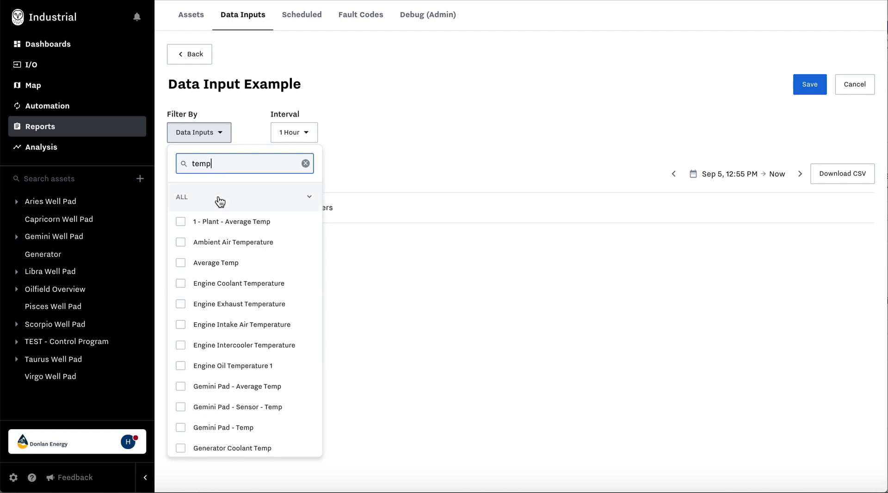
pyautogui.click(211, 221)
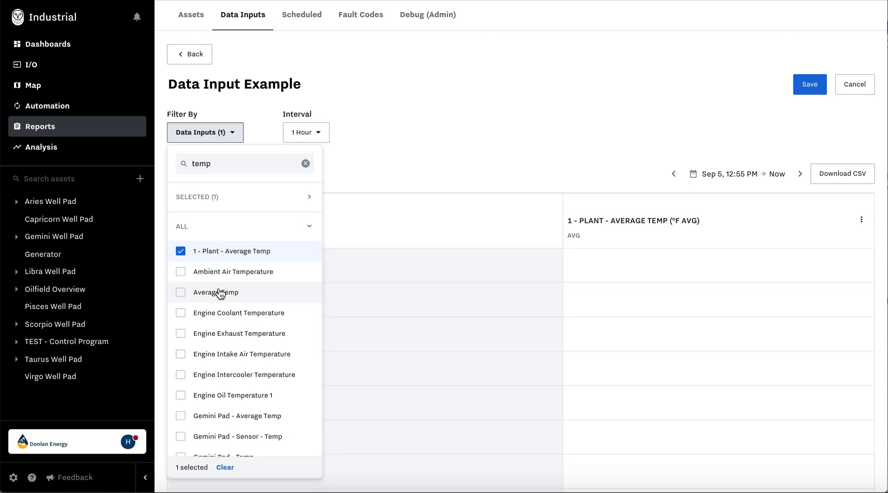
pyautogui.click(216, 291)
pyautogui.click(319, 134)
pyautogui.click(321, 132)
pyautogui.click(551, 154)
# Set the Data Input Example report period from July 13, 2020 12:00 AM to July 15, 2020 11:59 PM and save the report.
pyautogui.click(734, 174)
pyautogui.click(516, 199)
pyautogui.click(517, 199)
pyautogui.click(517, 200)
pyautogui.click(680, 273)
pyautogui.click(716, 273)
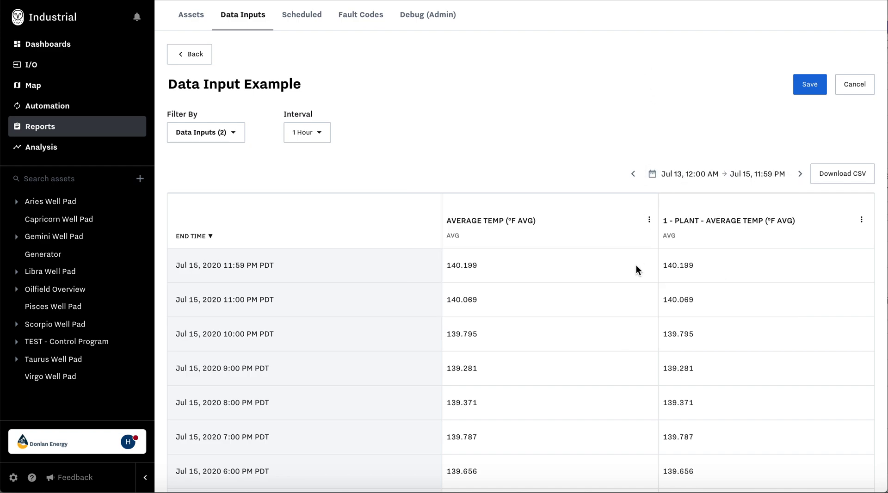
pyautogui.scroll(-1, 637, 268)
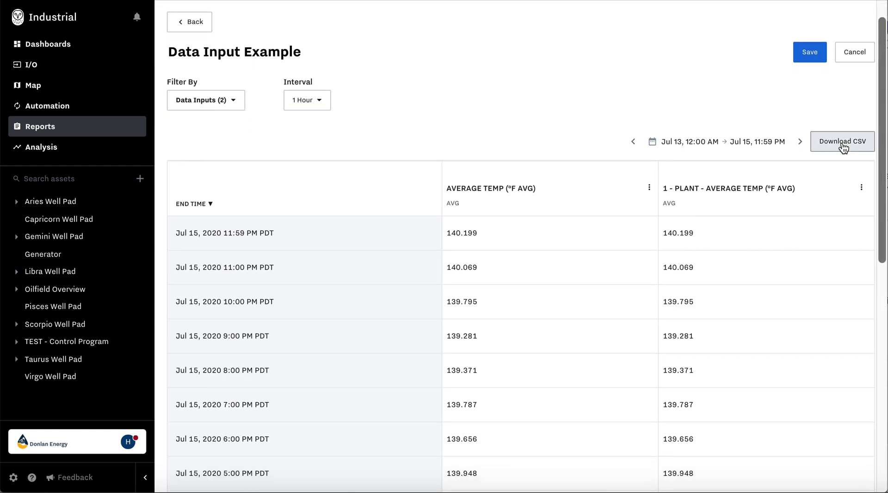
pyautogui.click(808, 55)
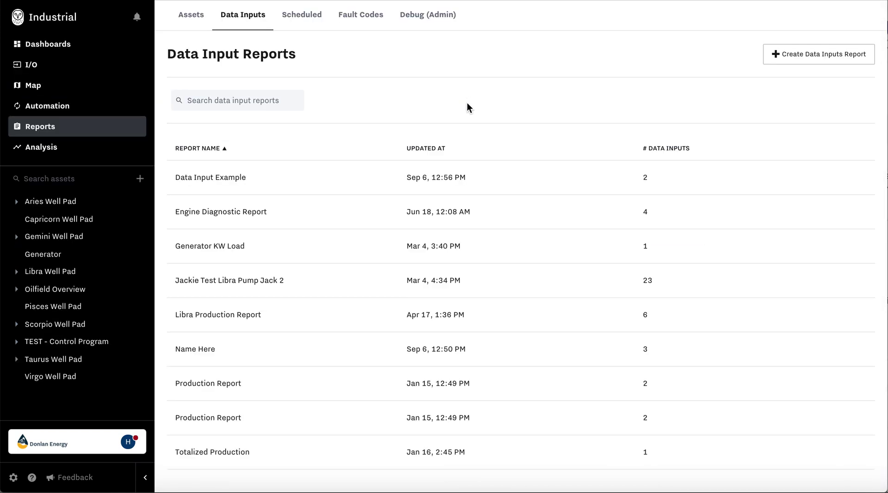
# Draft a scheduled report named "Scheduled Name" for the "Name Here" report with one contact as recipient, check the send time options, and discard it.
pyautogui.click(311, 15)
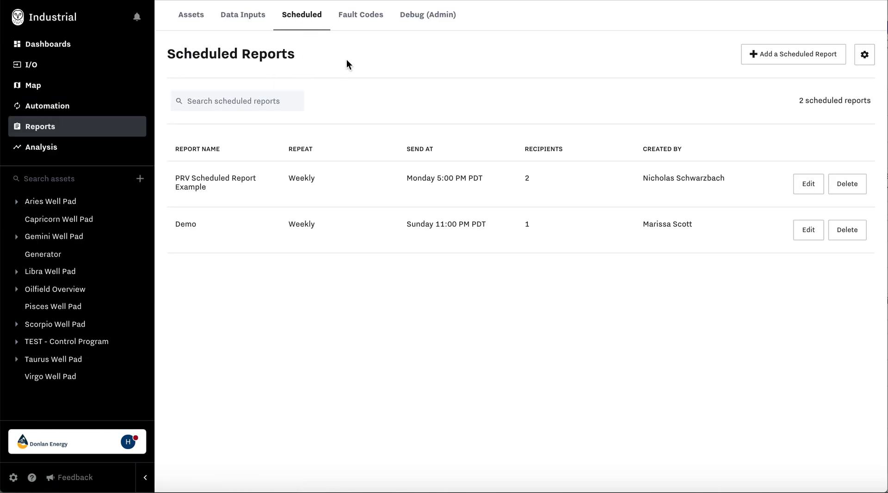
pyautogui.click(771, 54)
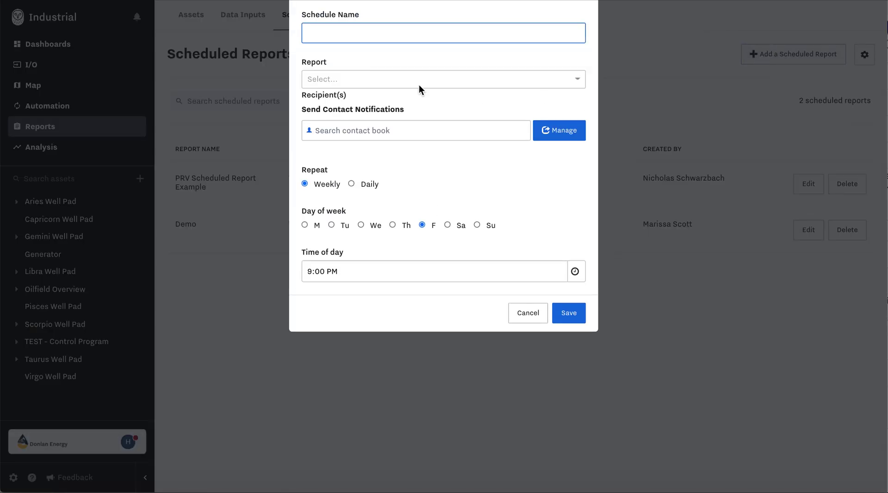
pyautogui.click(360, 37)
pyautogui.click(366, 75)
pyautogui.click(375, 150)
pyautogui.click(391, 130)
pyautogui.click(440, 218)
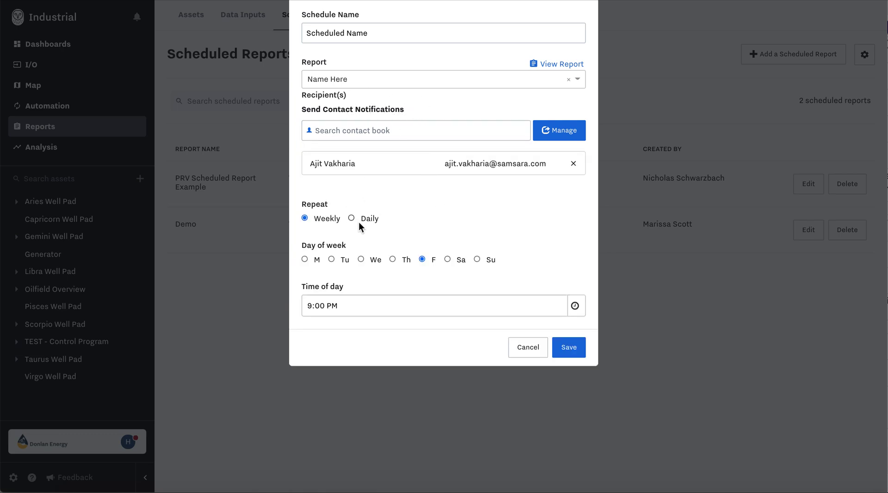
pyautogui.click(342, 306)
pyautogui.click(377, 276)
pyautogui.click(528, 347)
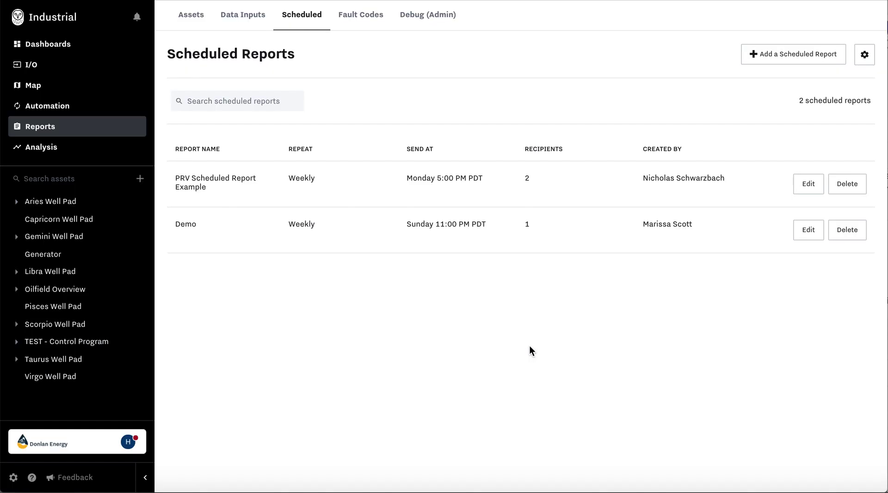
# Review the branding settings for scheduled reports and close them without changes.
pyautogui.click(864, 56)
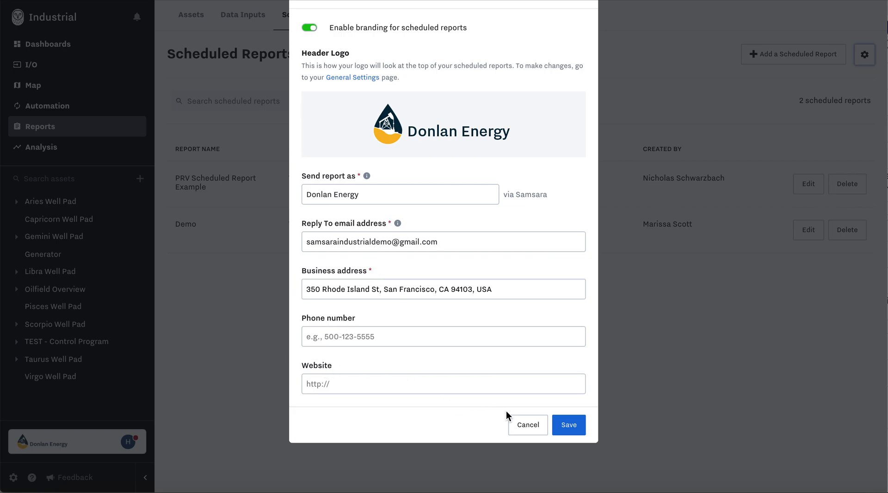
pyautogui.click(523, 425)
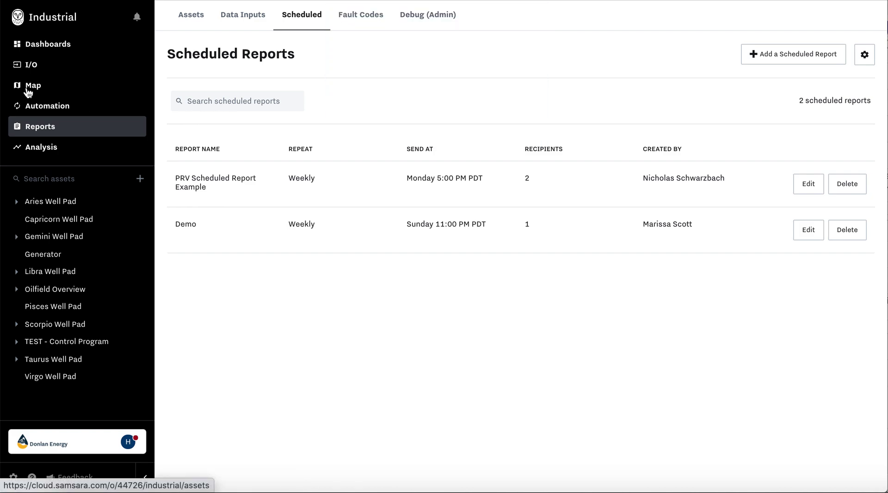
# Create a new KPI dashboard and name it "Asset Report Example".
pyautogui.click(55, 46)
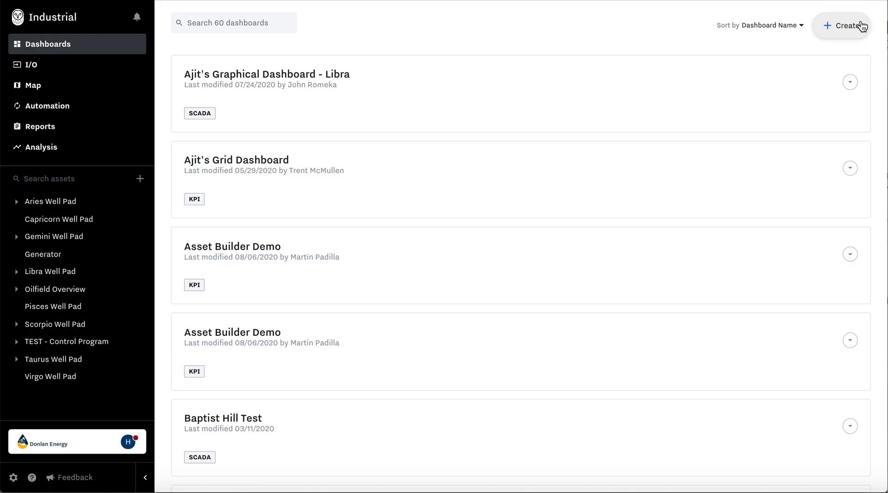
pyautogui.click(854, 29)
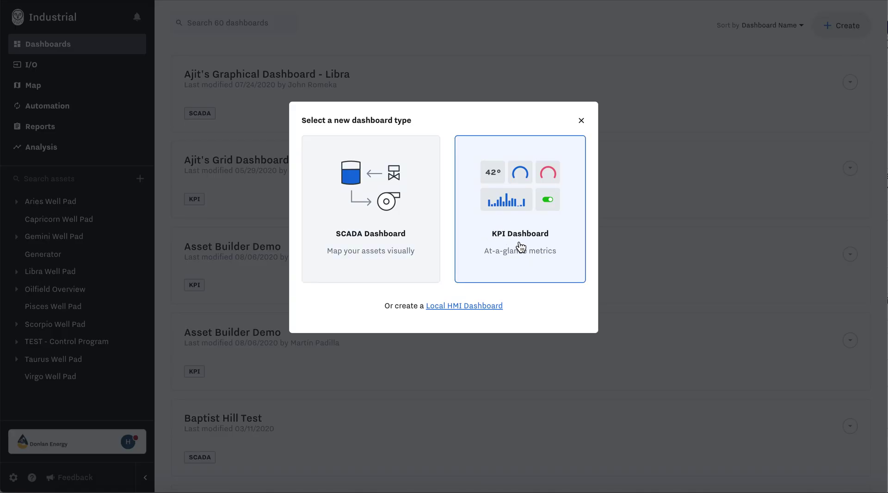
pyautogui.click(521, 248)
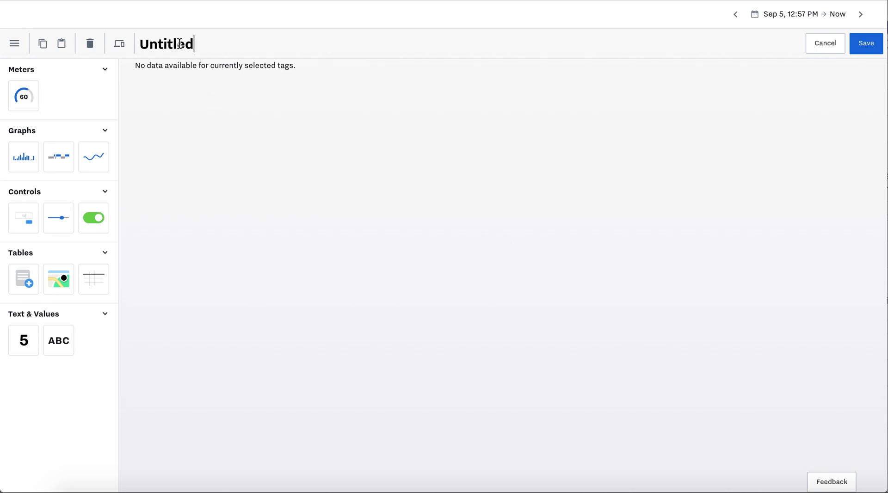
pyautogui.doubleClick(180, 43)
pyautogui.write('Asset Report Exampl')
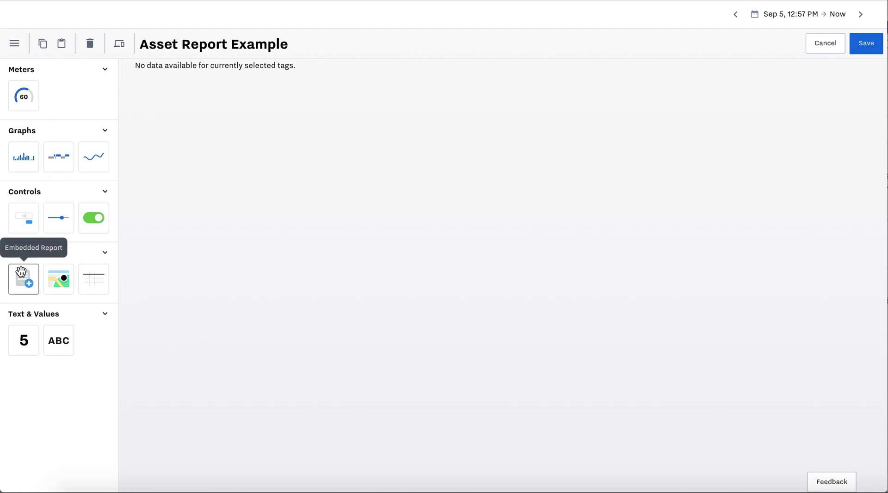
# Add an embedded report to the dashboard, name it "Asset Report" and link it to the "Well comparison" asset report.
pyautogui.moveTo(34, 276); pyautogui.dragTo(249, 140)
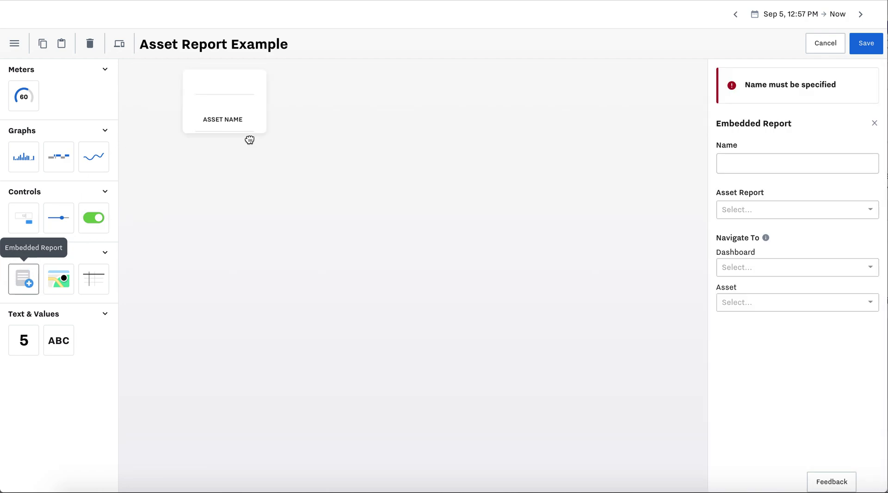
pyautogui.click(794, 156)
pyautogui.write('Asset R')
pyautogui.press('BackSpace')
pyautogui.press('BackSpace')
pyautogui.write('Report')
pyautogui.click(803, 161)
pyautogui.scroll(-1, 787, 237)
pyautogui.click(790, 262)
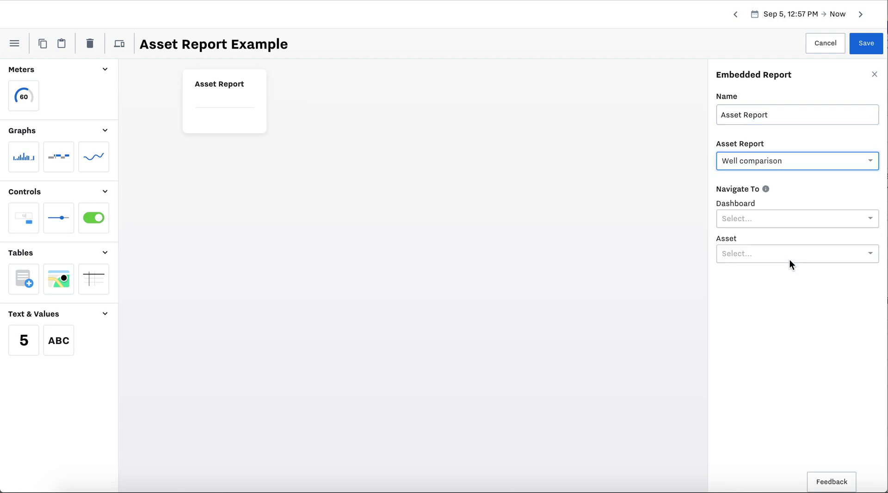
# Enlarge the embedded report to fit its full table, move it to the canvas's left edge, and save the dashboard.
pyautogui.moveTo(265, 133); pyautogui.dragTo(687, 347)
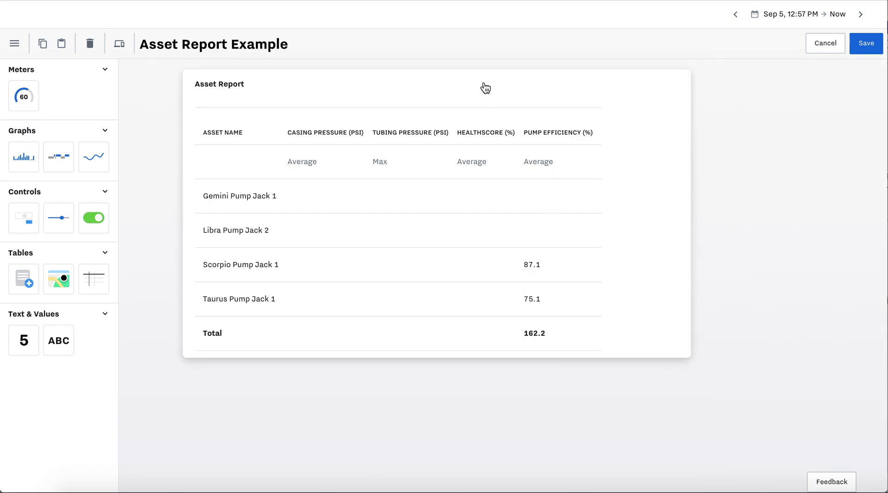
pyautogui.moveTo(481, 87); pyautogui.dragTo(438, 83)
pyautogui.click(183, 86)
pyautogui.click(759, 221)
pyautogui.click(839, 202)
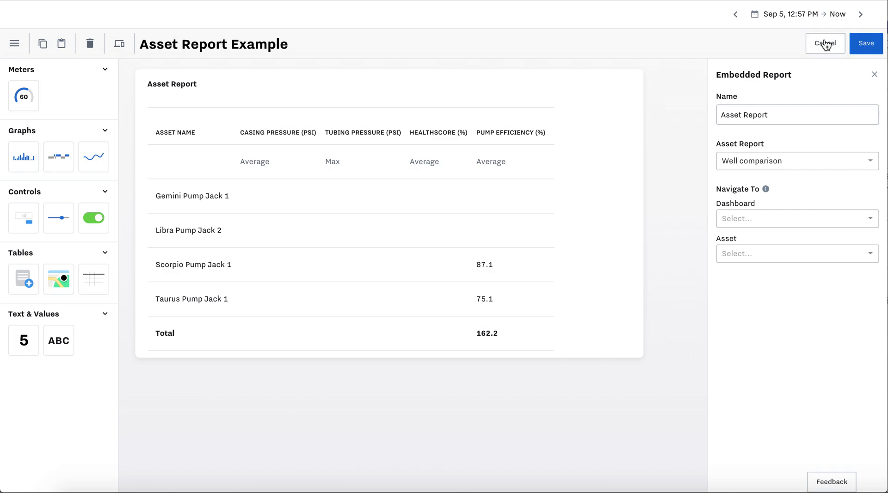
pyautogui.click(866, 43)
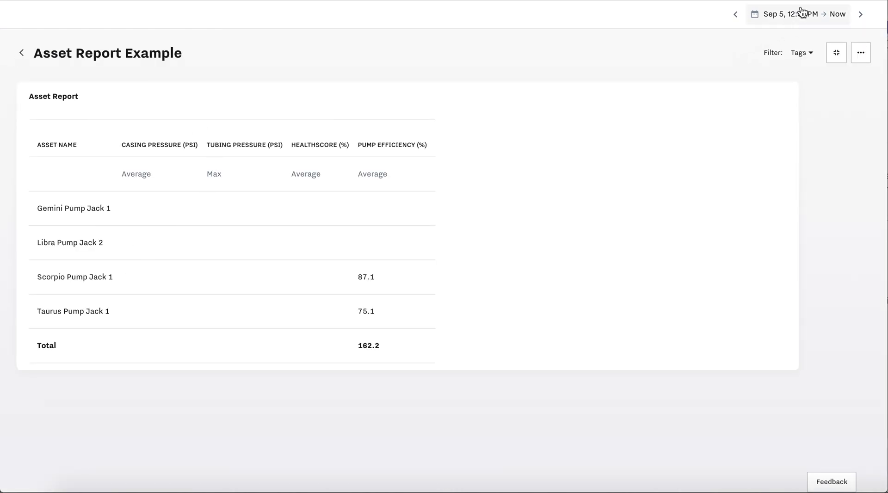
# View the dashboard's data from July 7, 2020 12:00 AM to July 9, 2020 11:59 PM and return to the dashboard list.
pyautogui.click(802, 16)
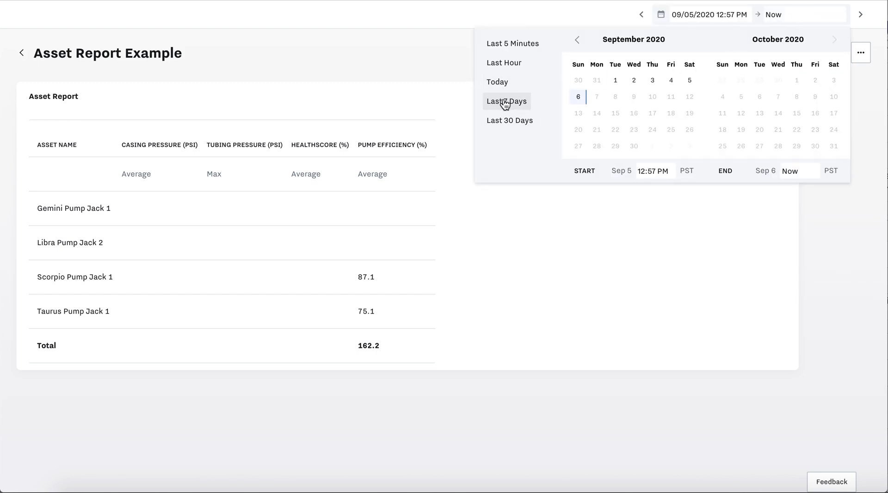
pyautogui.click(577, 40)
pyautogui.click(577, 40)
pyautogui.click(614, 98)
pyautogui.click(652, 97)
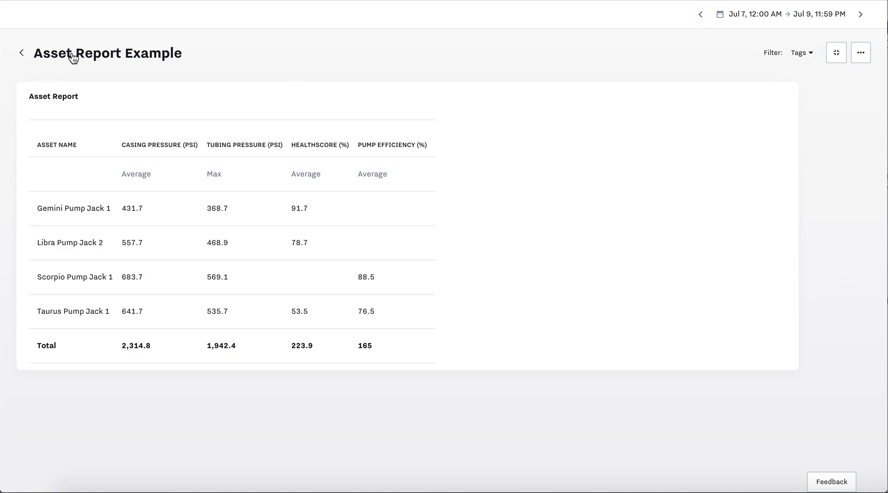
pyautogui.click(21, 53)
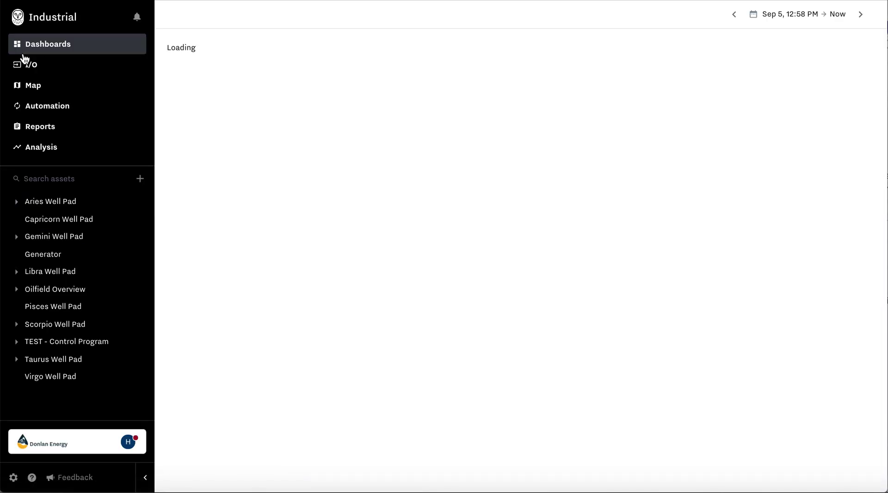